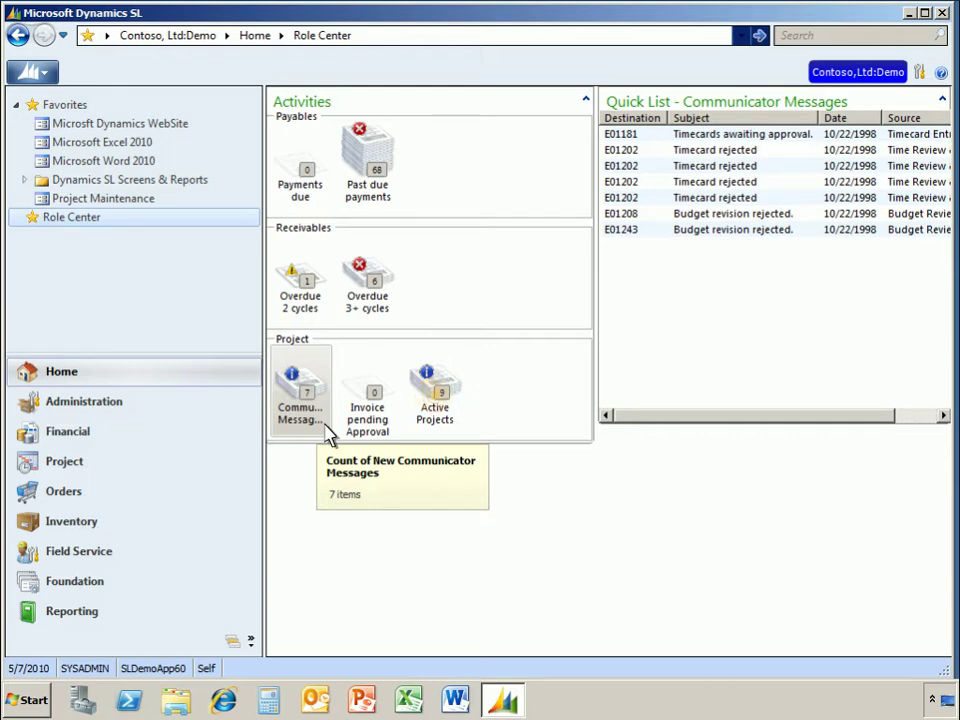
List the active projects and create a new SharePoint site for the Game Development project SW-123001 from Project Maintenance.
click(437, 403)
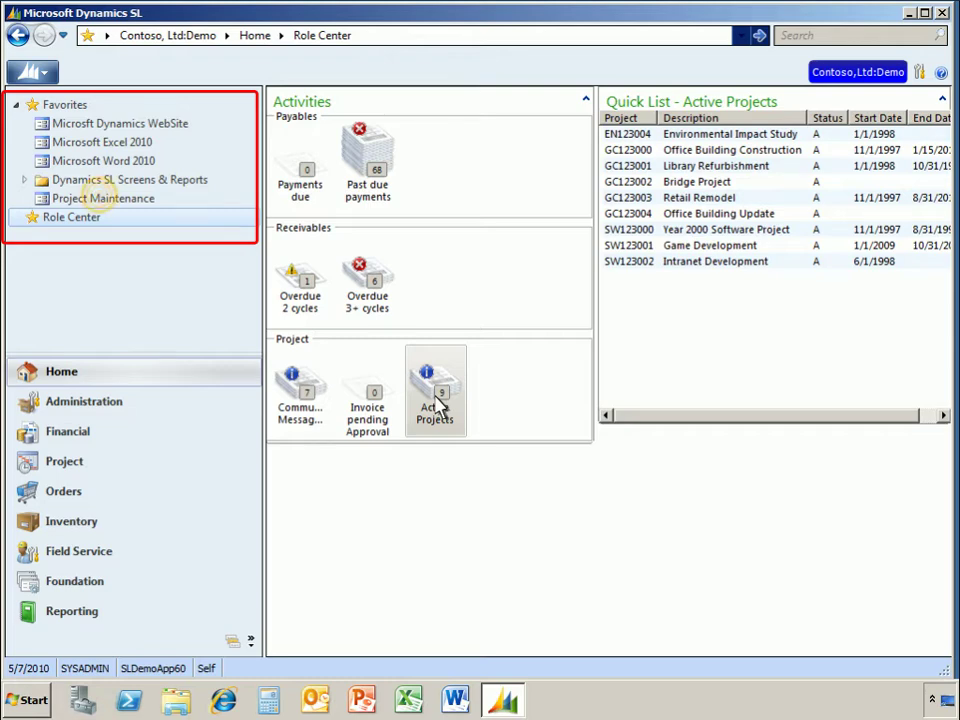
click(101, 199)
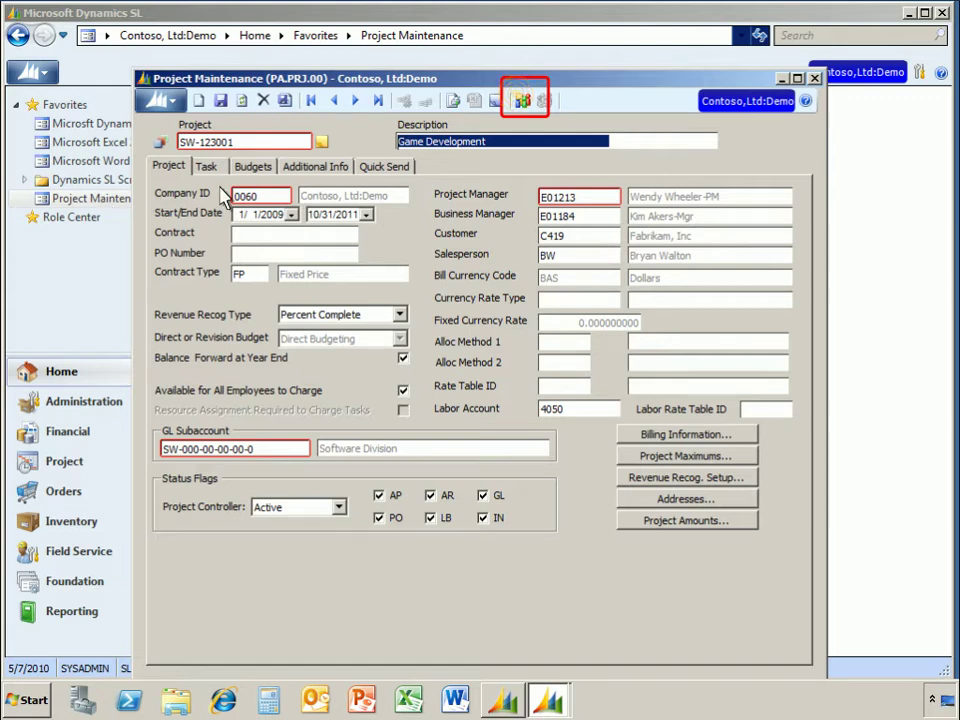
click(520, 100)
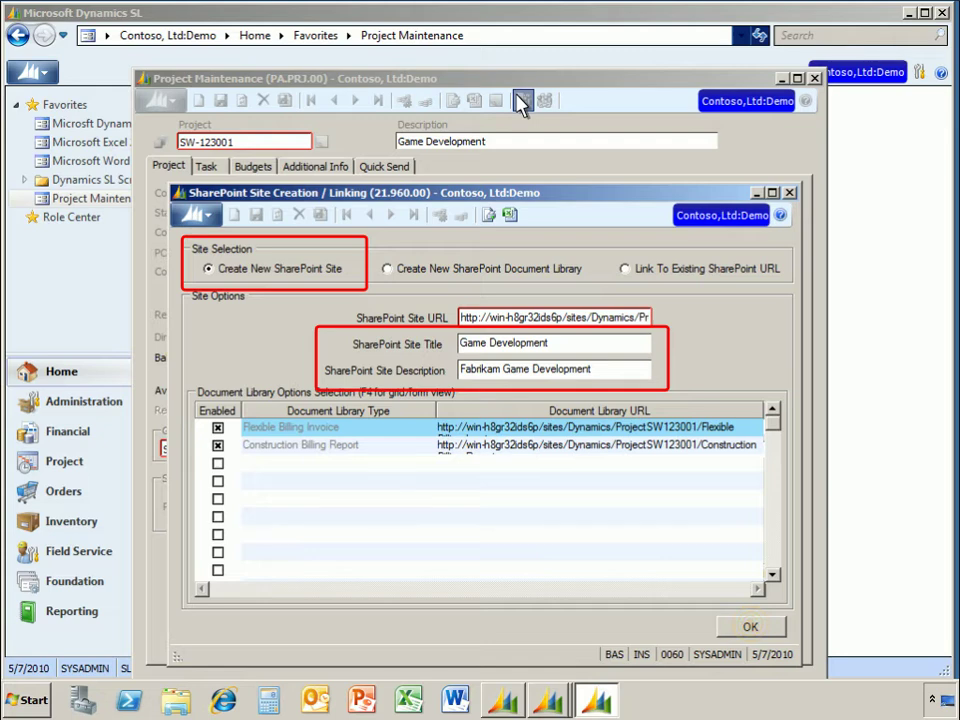
click(751, 628)
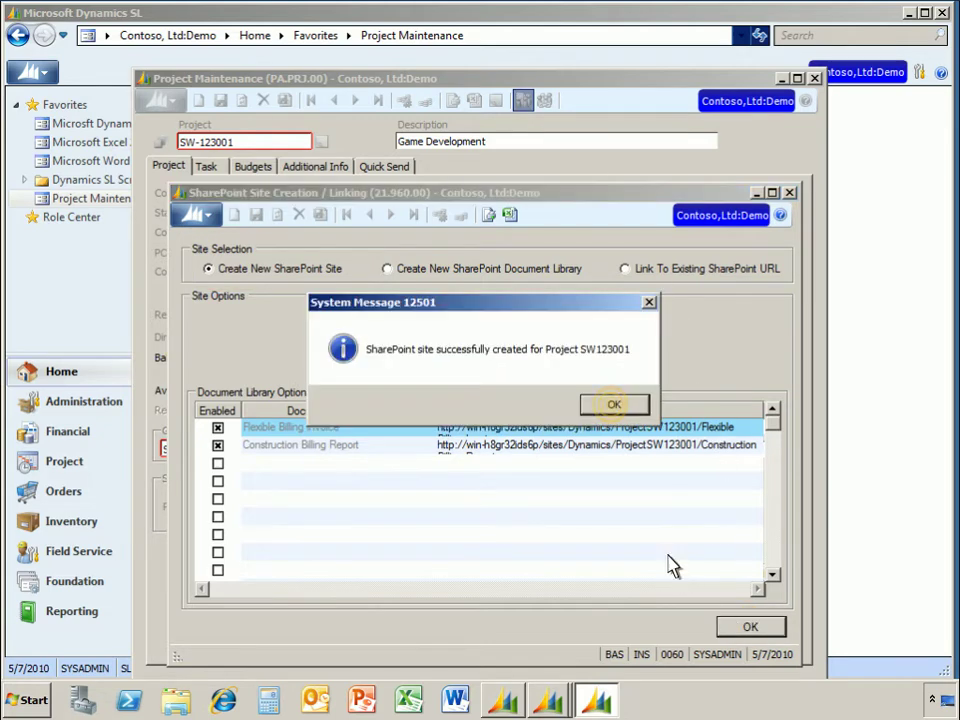
click(614, 408)
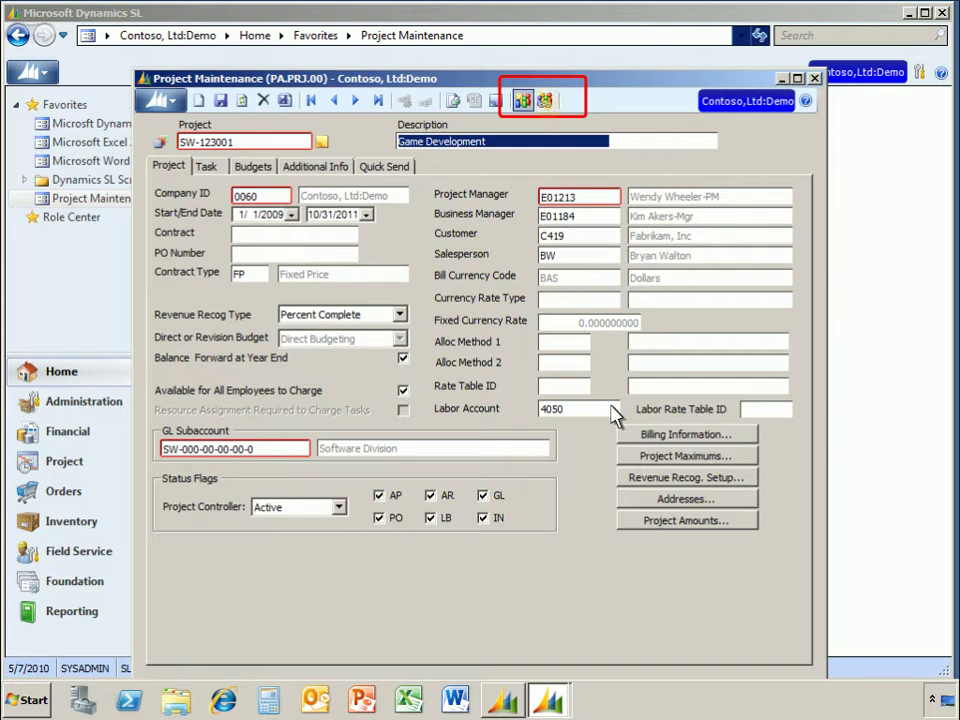
View the Game Development project's SharePoint site in the browser, and close it and Project Maintenance.
click(549, 108)
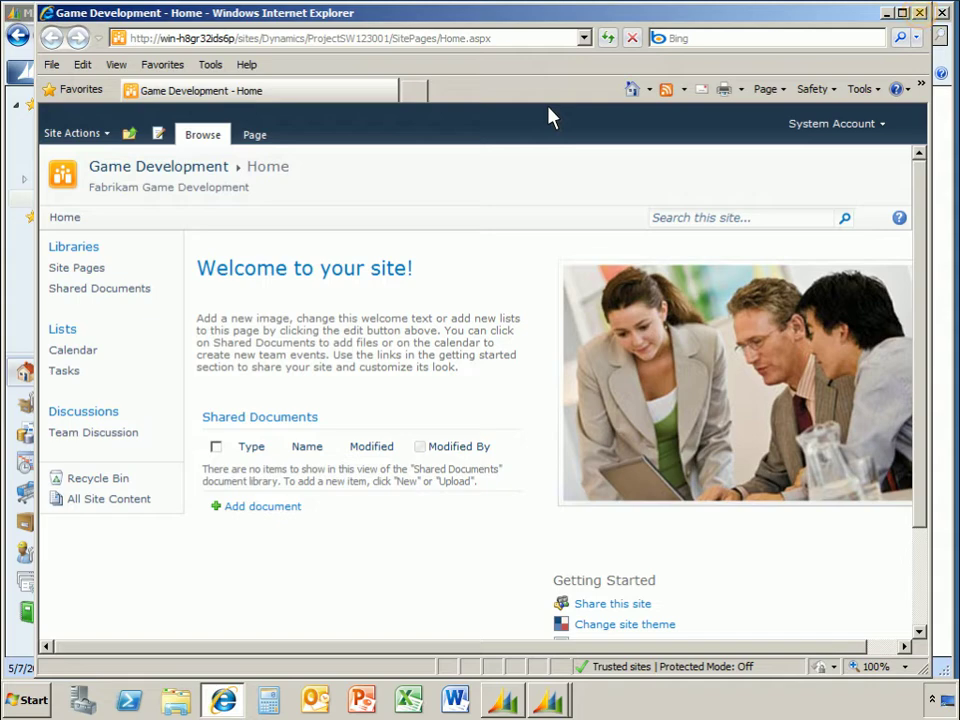
click(921, 14)
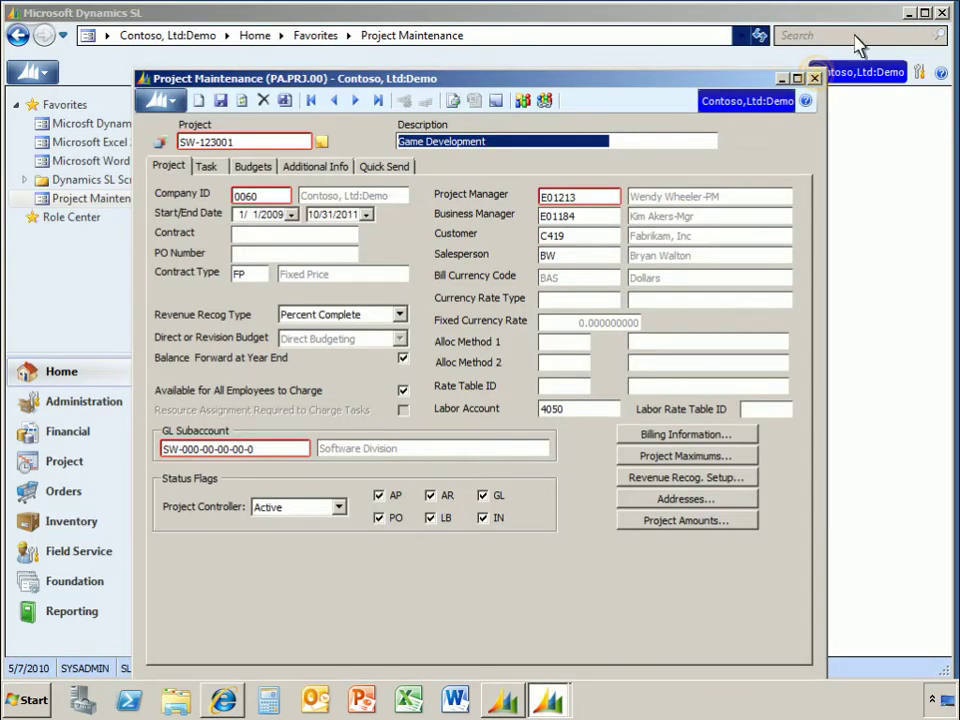
click(817, 79)
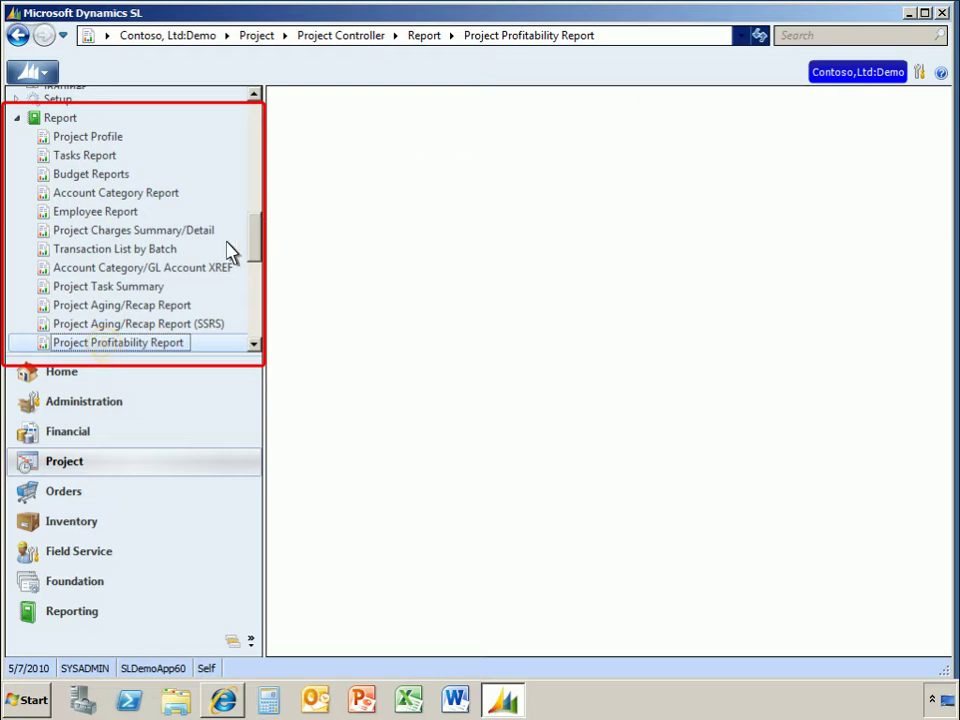
Configure the Project Profitability Report's printer options to upload to SharePoint as a Microsoft Office Word file.
click(106, 343)
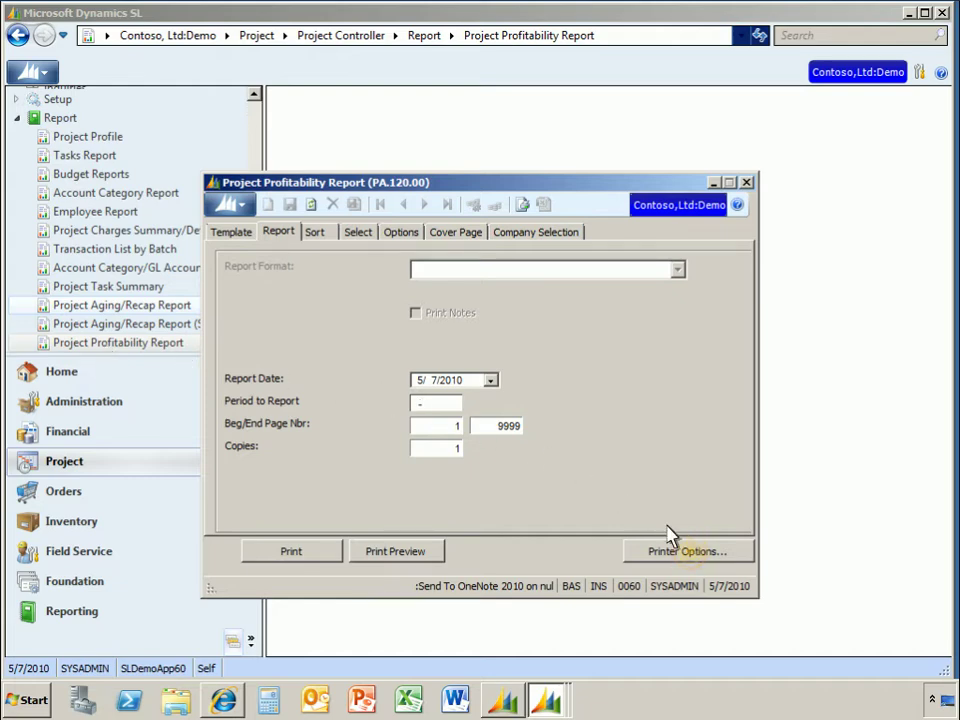
click(691, 555)
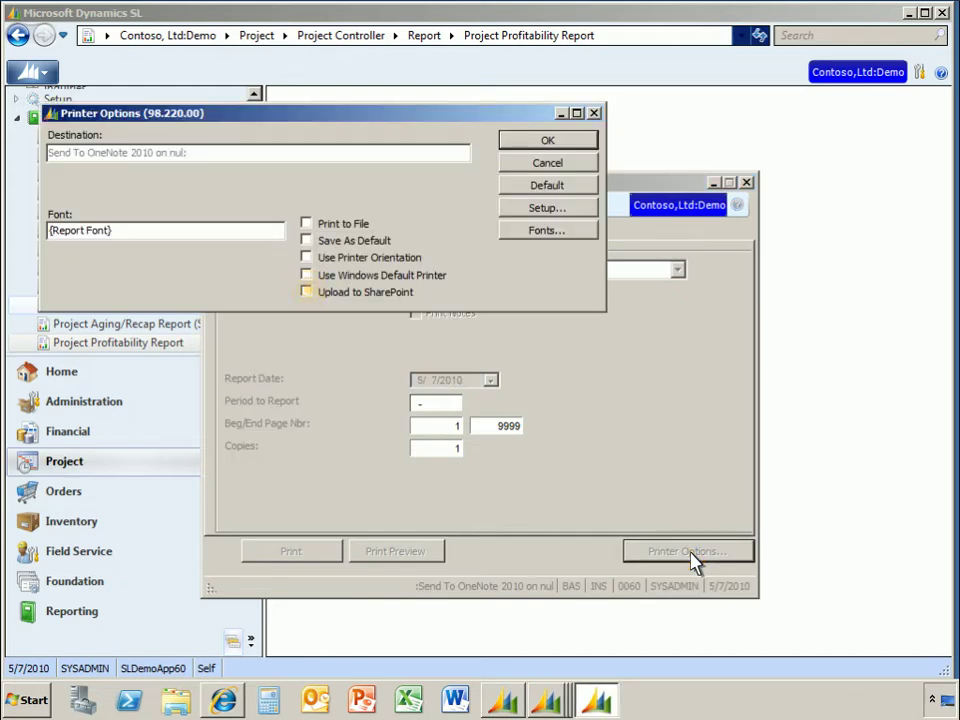
click(307, 292)
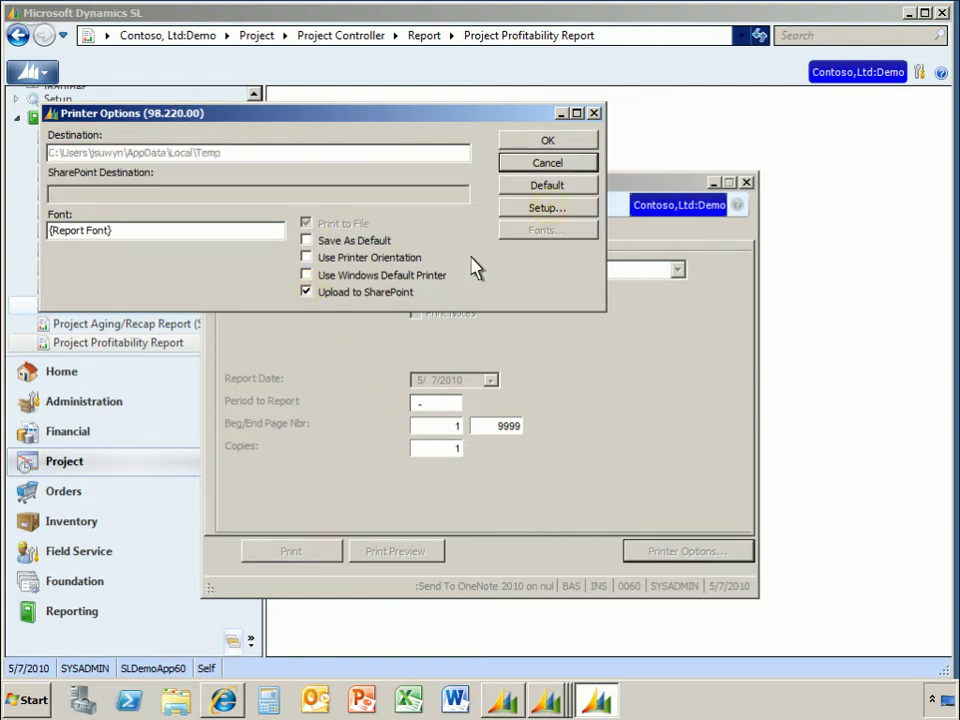
click(548, 209)
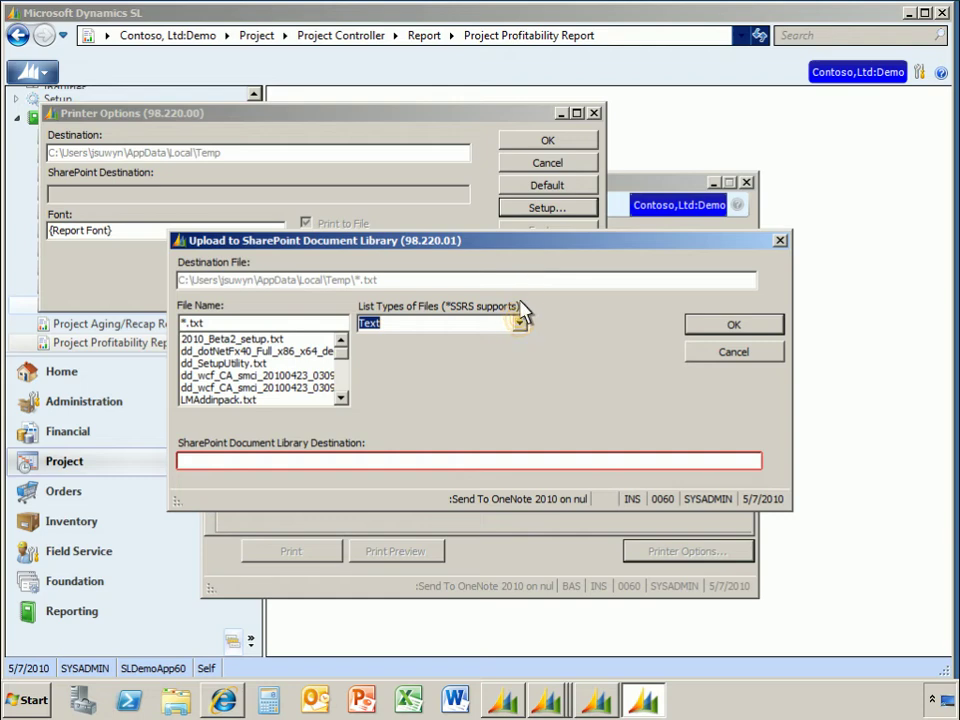
click(520, 325)
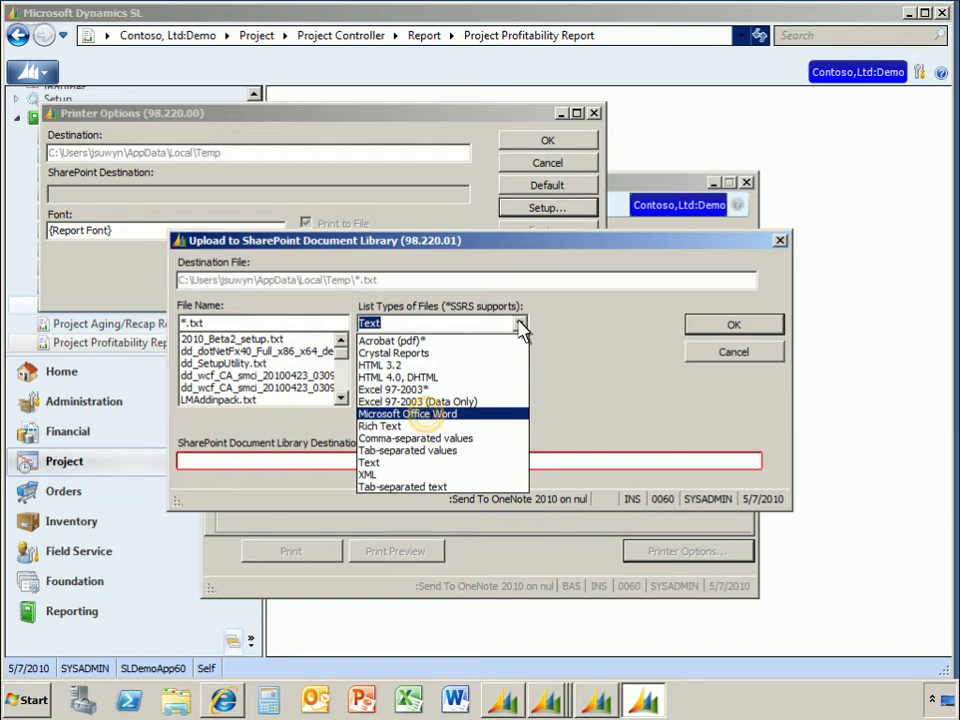
click(436, 413)
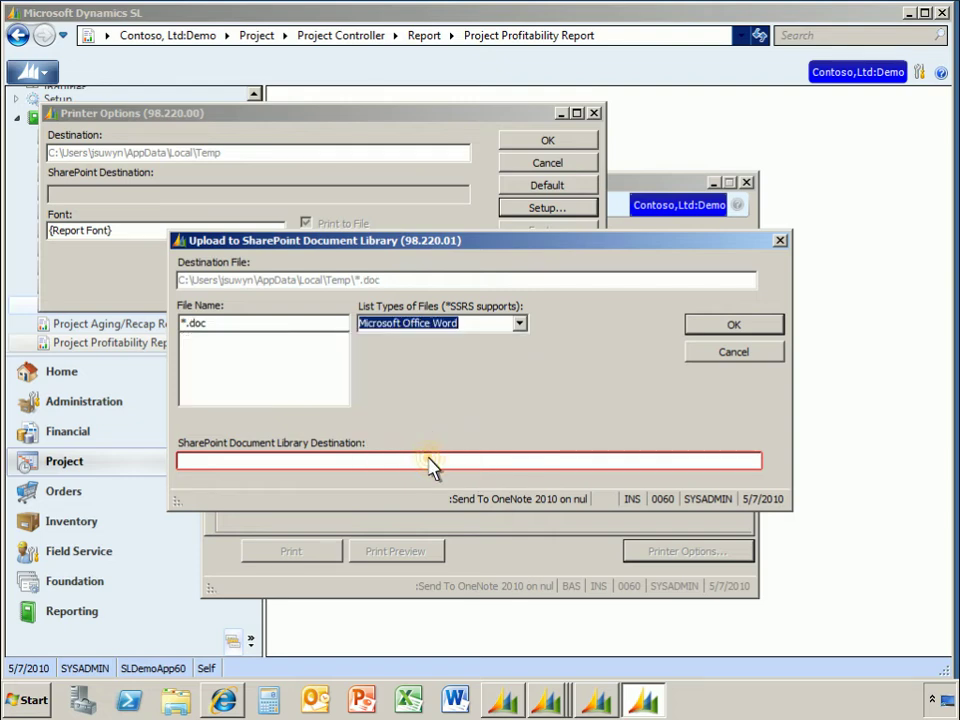
double_click(429, 458)
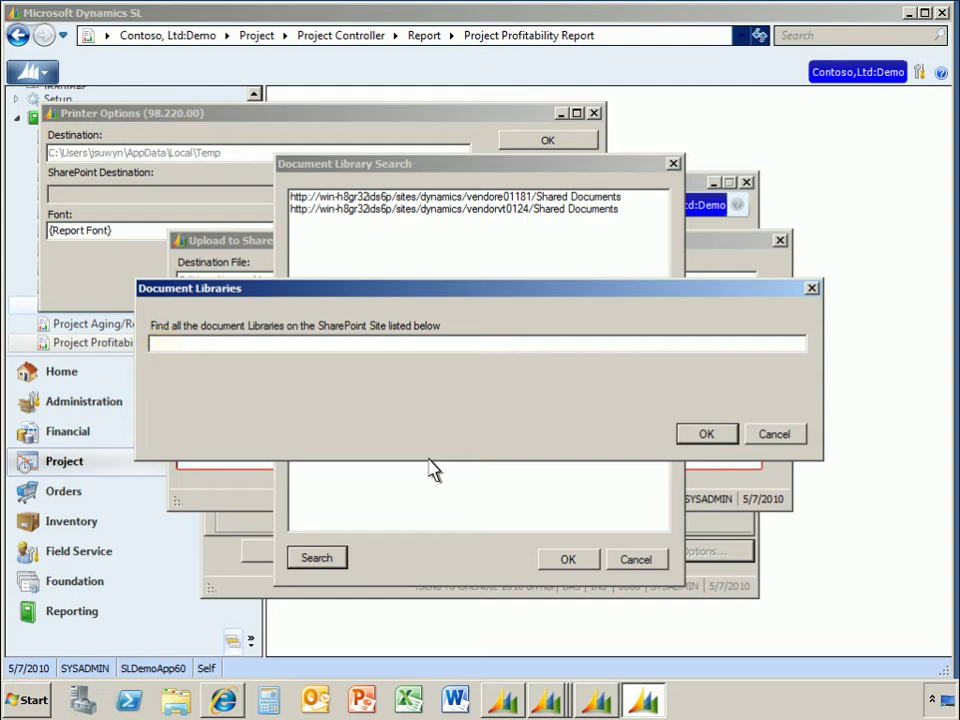
click(166, 350)
text(http://win-h8gr32ids6p/sites/Dynamics/ProjectSW123001/SitePages/Home.aspx)
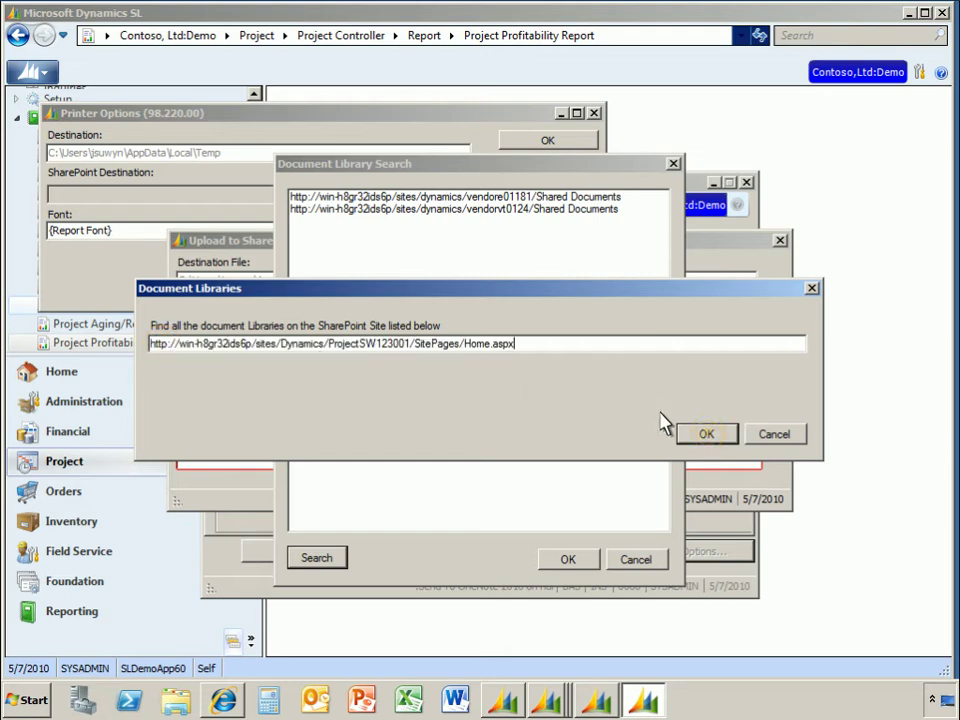
click(705, 435)
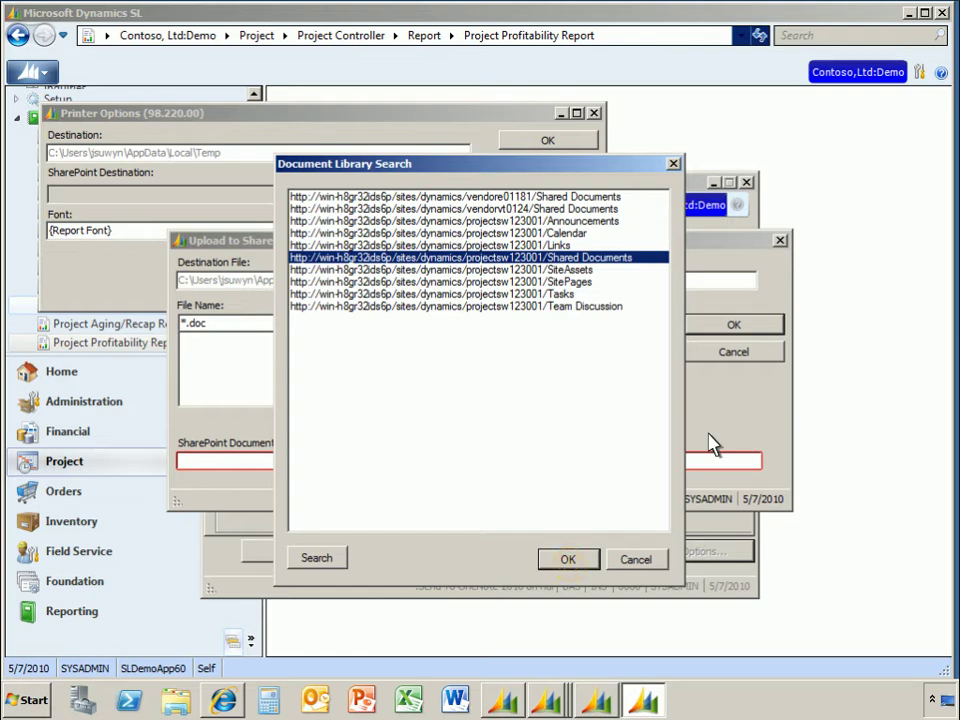
click(568, 560)
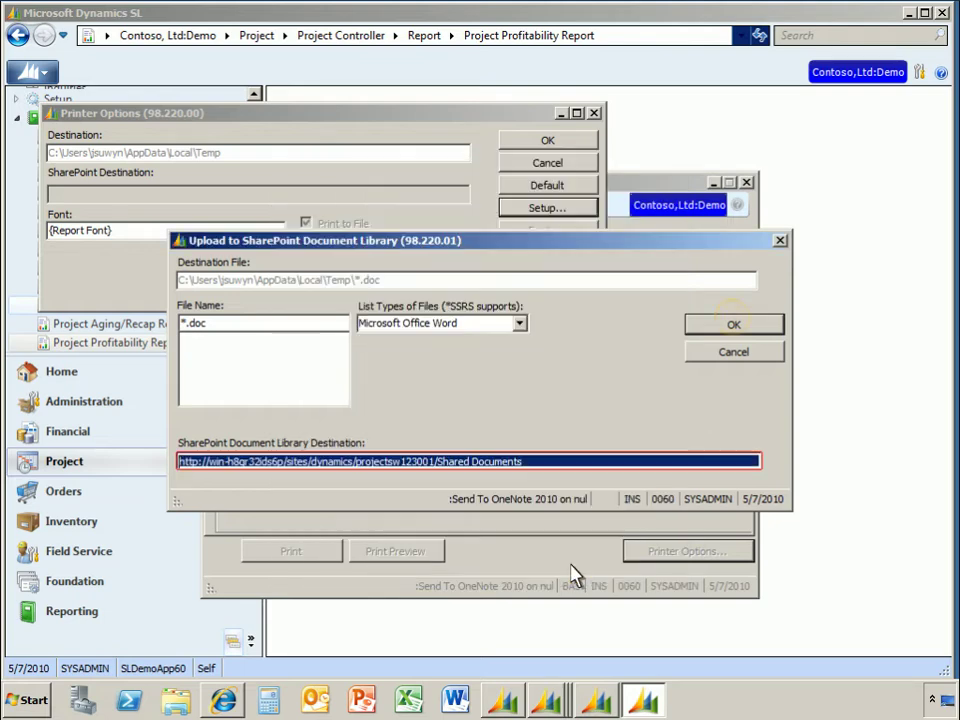
click(733, 325)
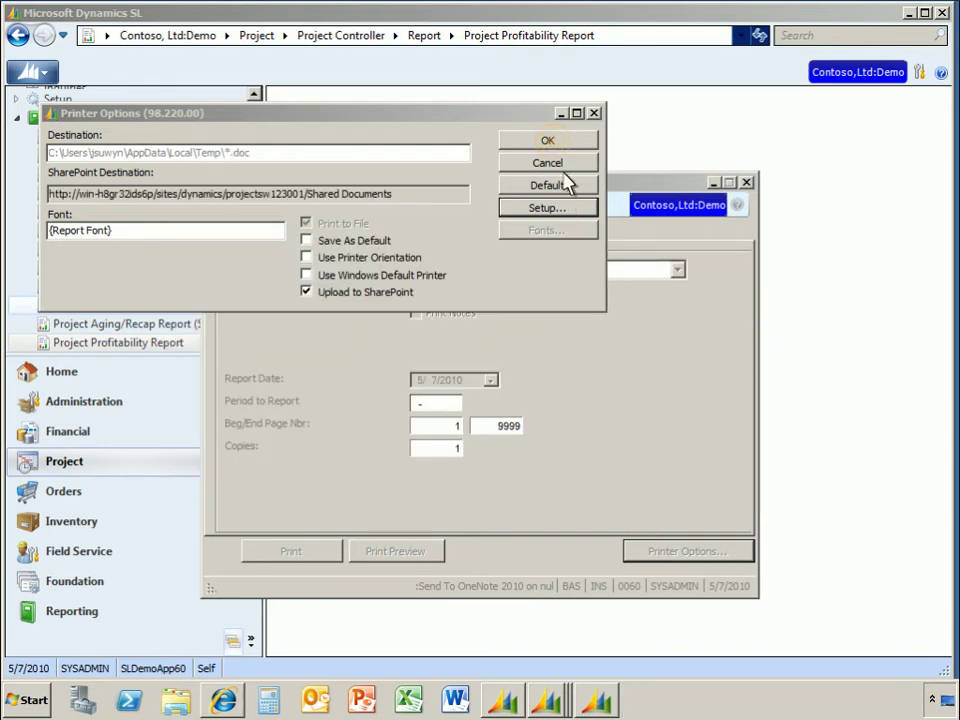
click(551, 144)
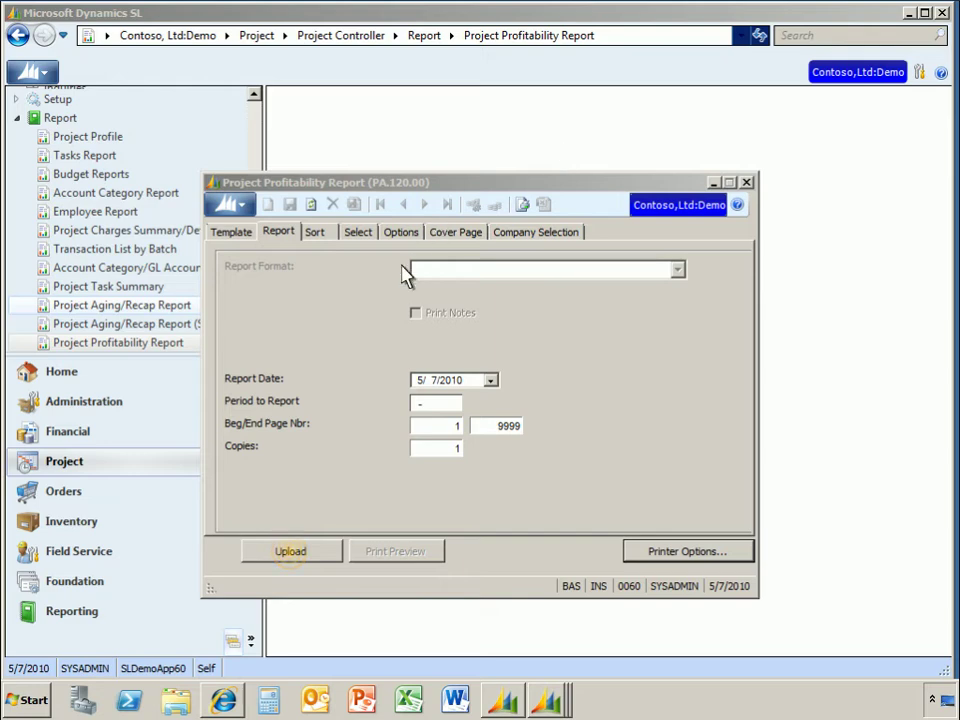
Upload the Project Profitability Report and check the Shared Documents list on the Game Development SharePoint site.
click(291, 552)
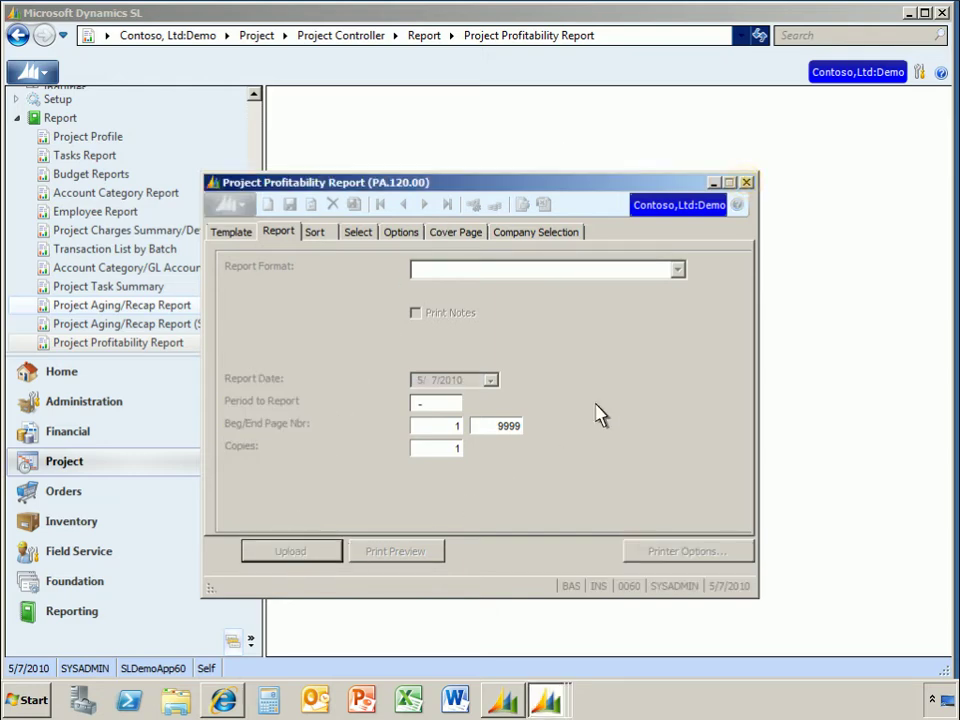
click(746, 183)
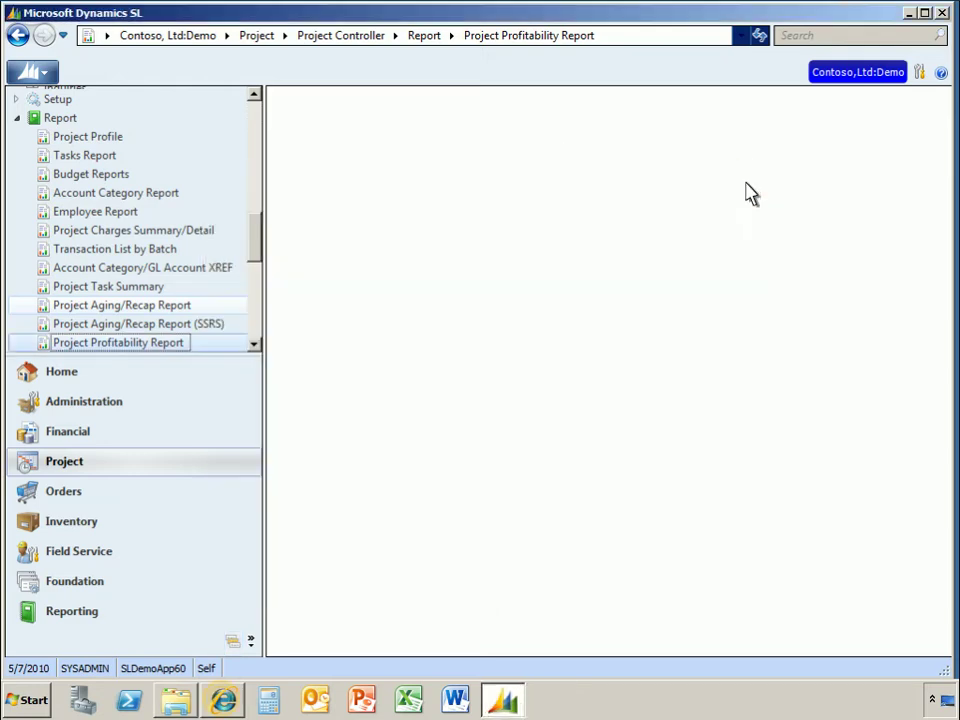
click(223, 700)
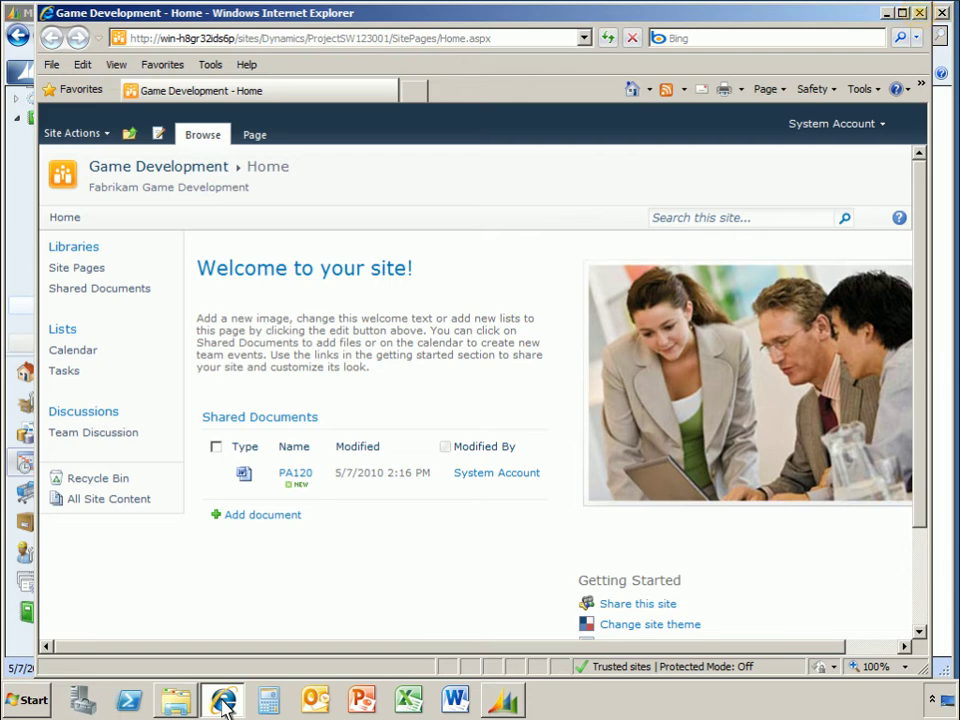
click(920, 14)
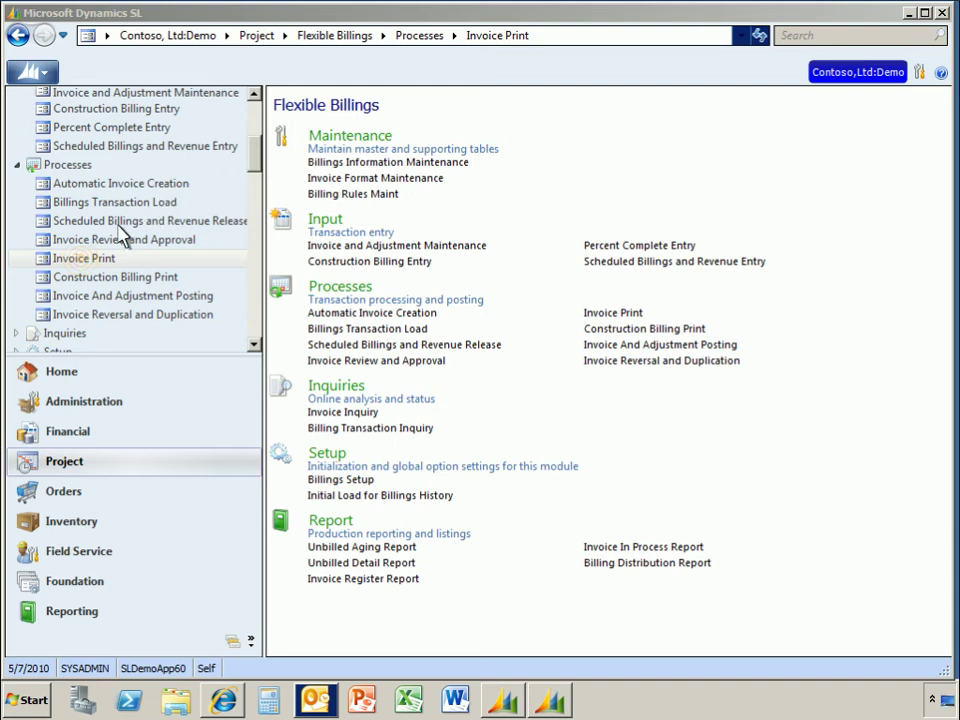
Print the final company 0060 invoices dated 5/7/2010 to the printer through Invoice Print.
click(84, 259)
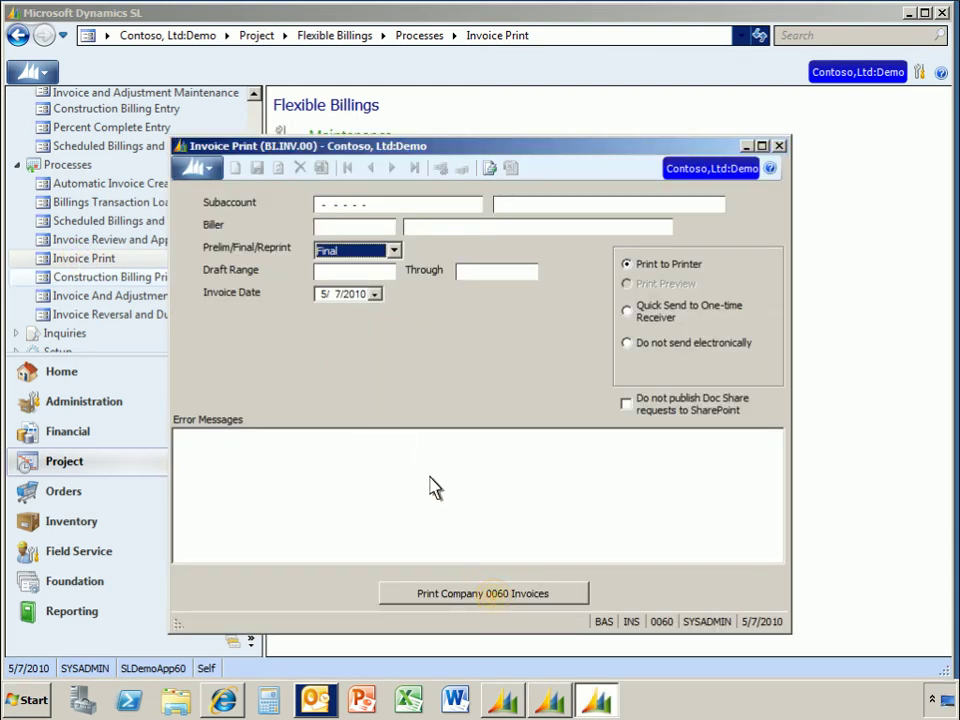
click(496, 598)
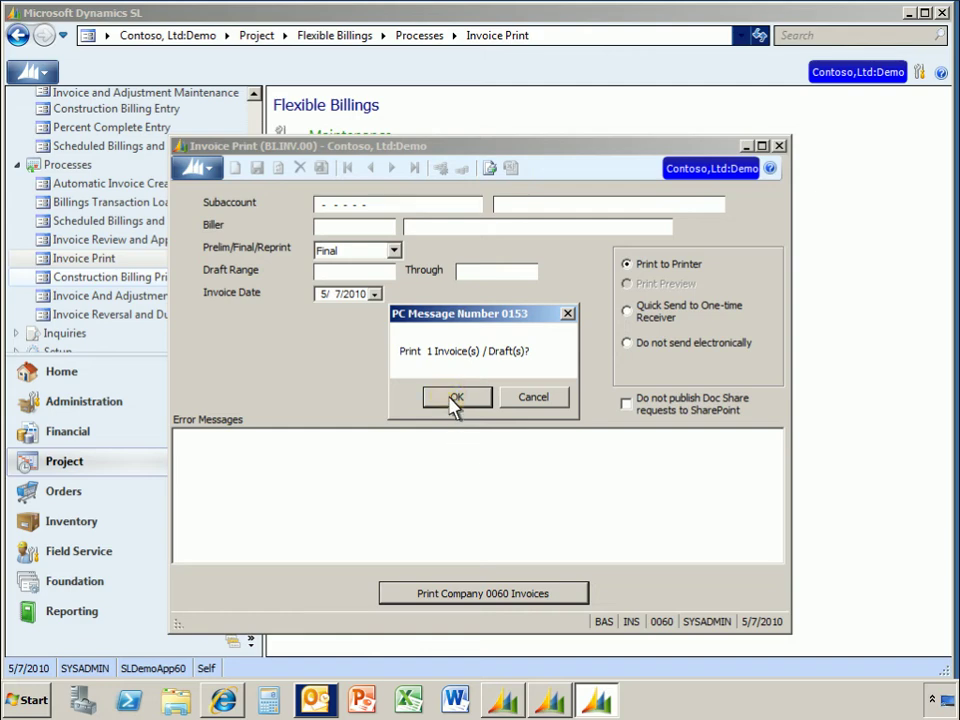
click(455, 398)
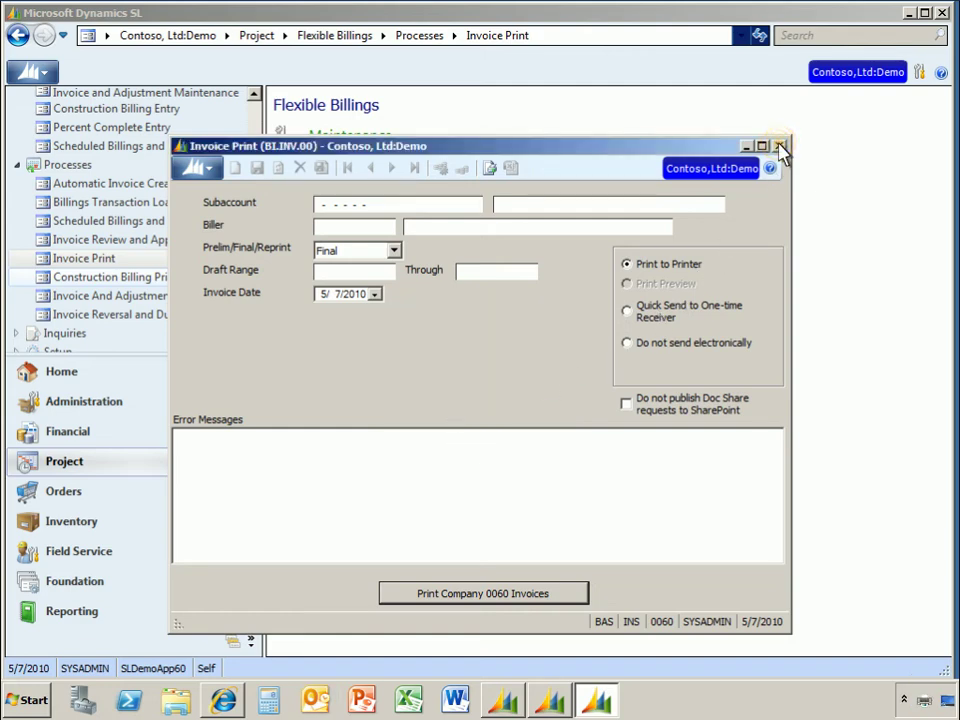
click(780, 148)
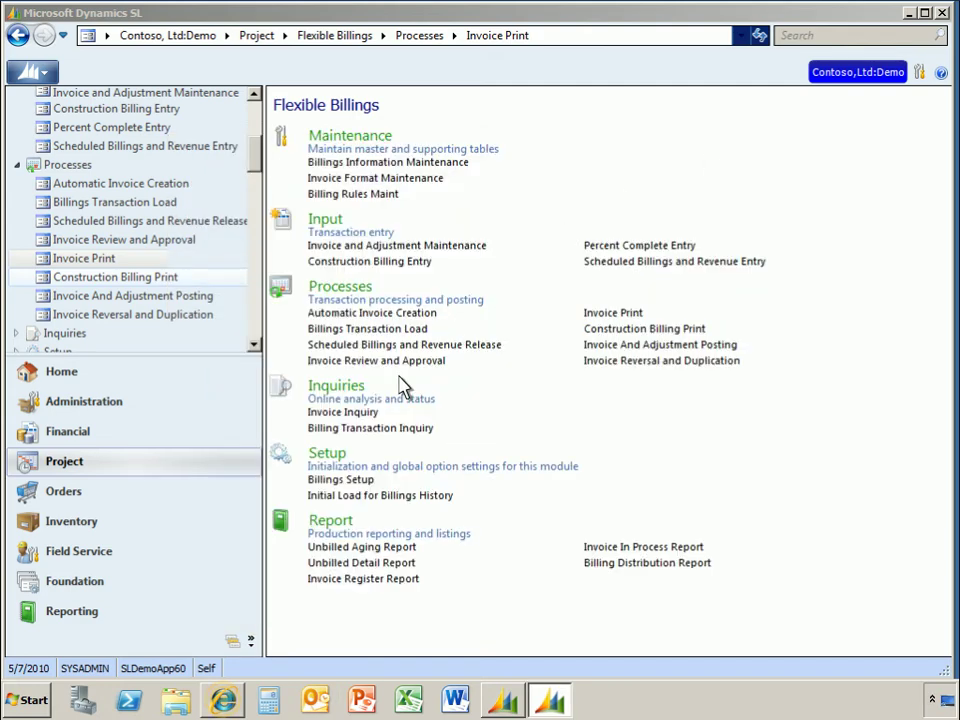
View the Flexible Billing Invoice library on the Game Development SharePoint site and close the browser.
click(224, 702)
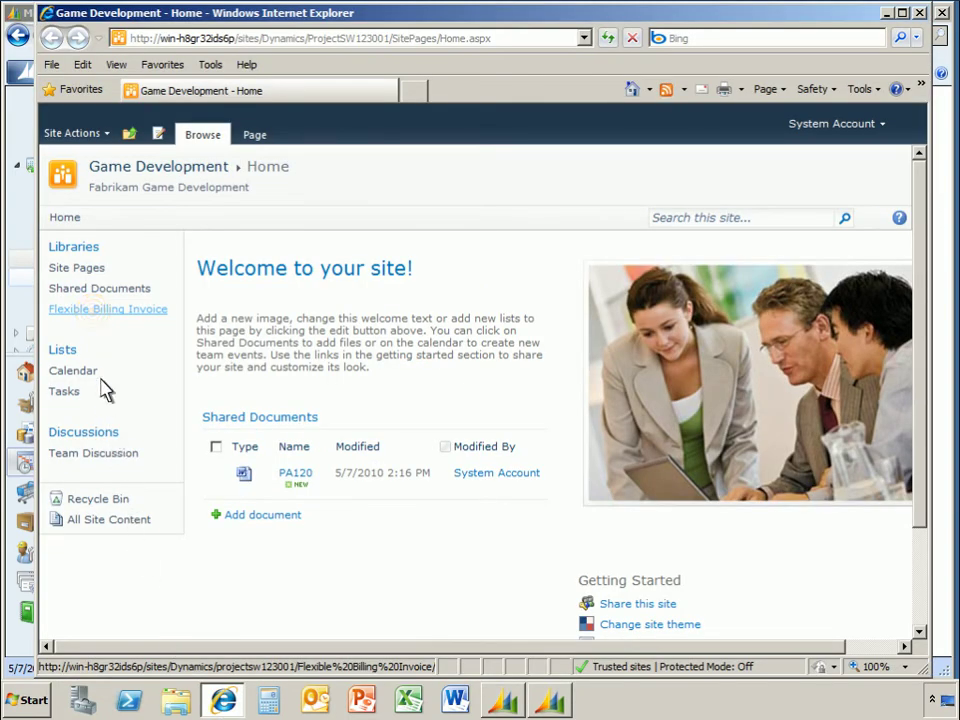
click(97, 312)
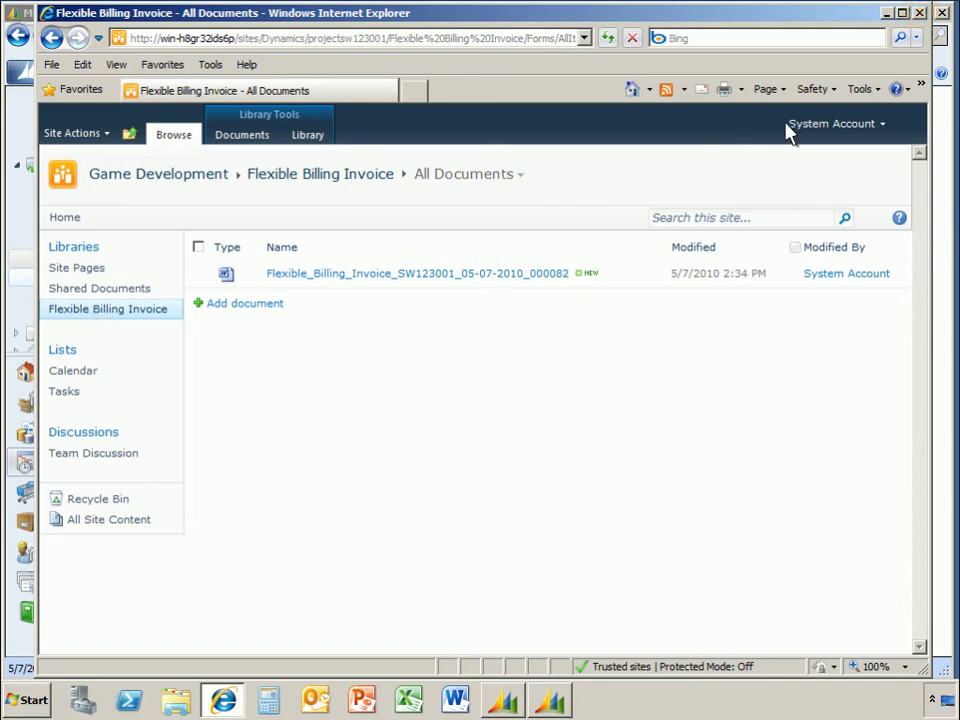
click(919, 13)
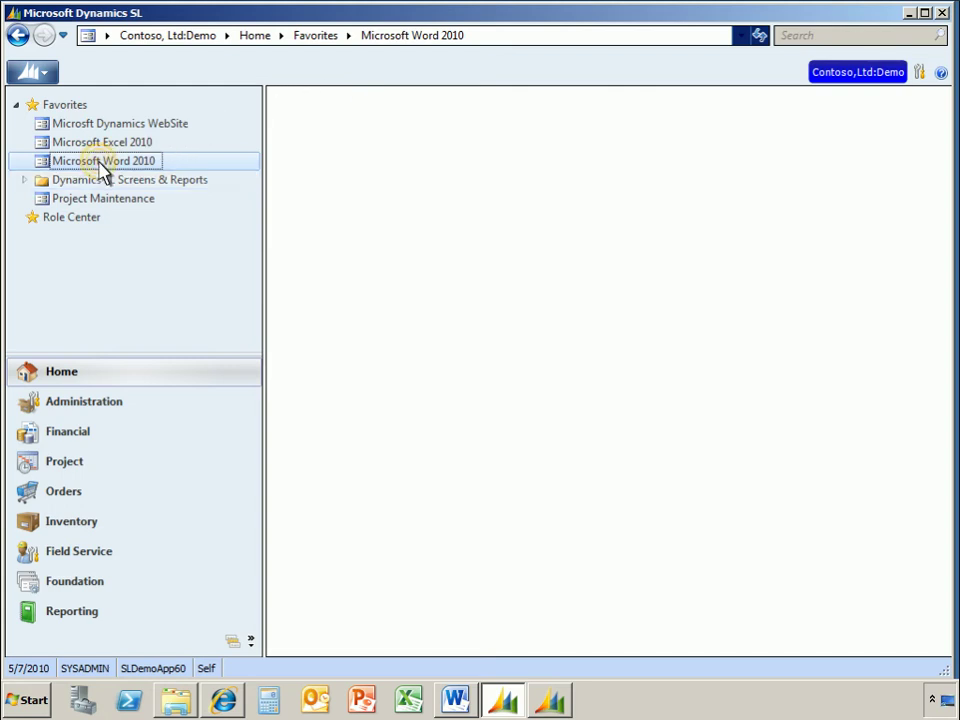
Switch to Microsoft Word 2010 from the Favorites and view the SharePoint save locations for the Statement of Work document.
click(104, 170)
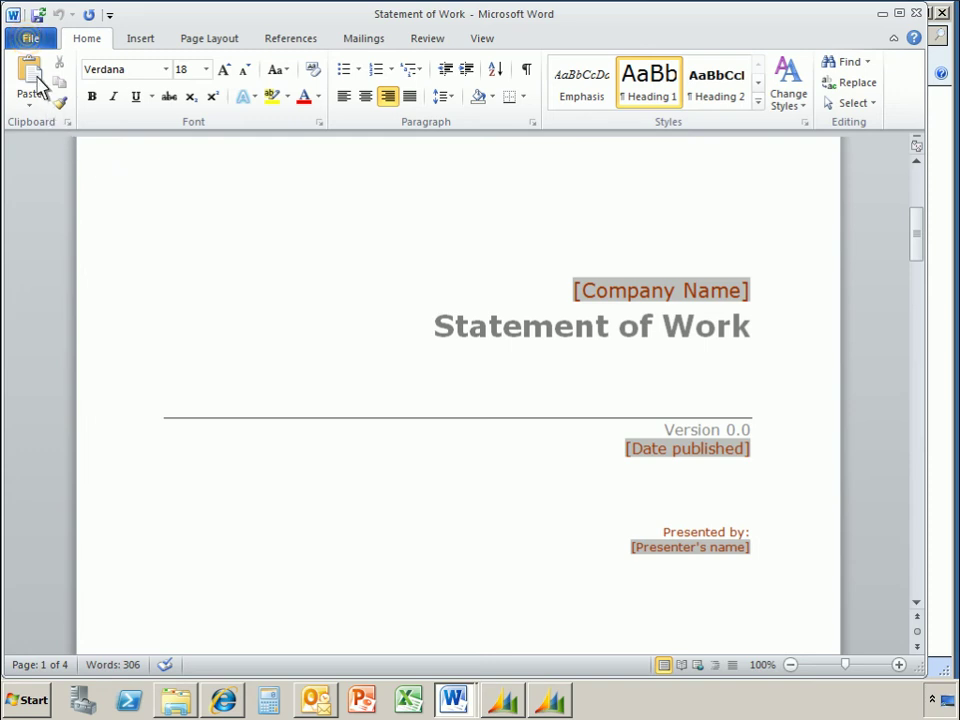
click(30, 38)
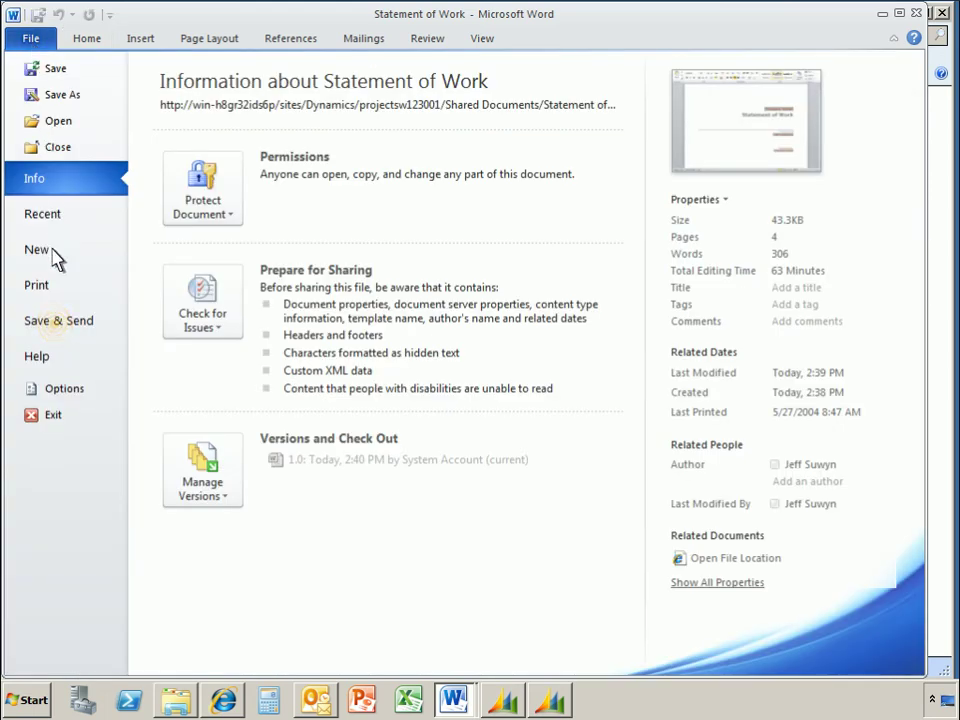
click(58, 320)
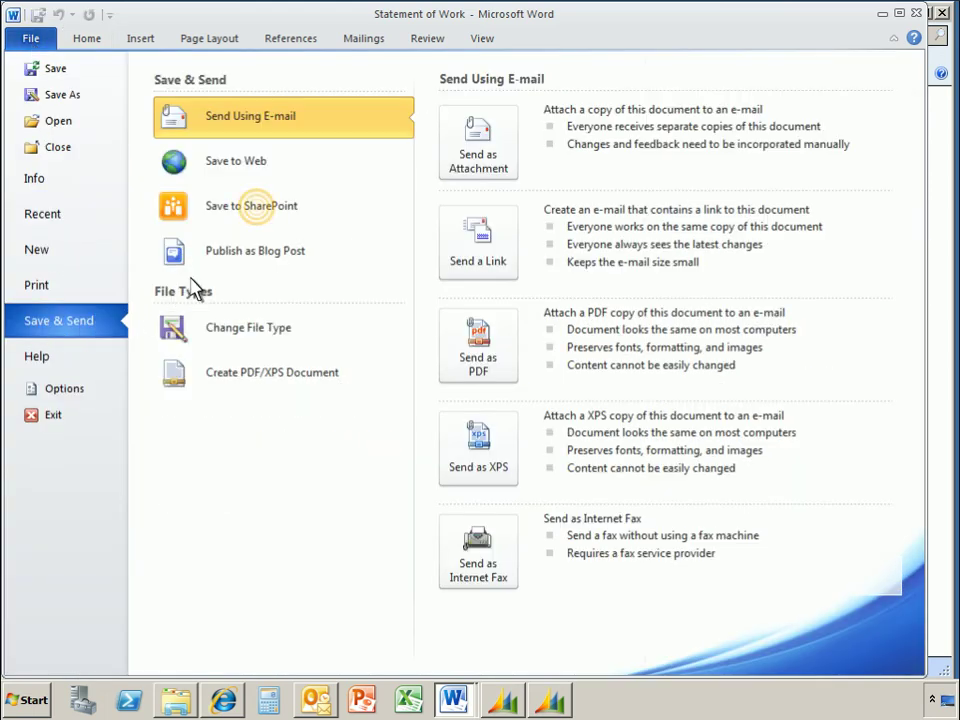
click(260, 216)
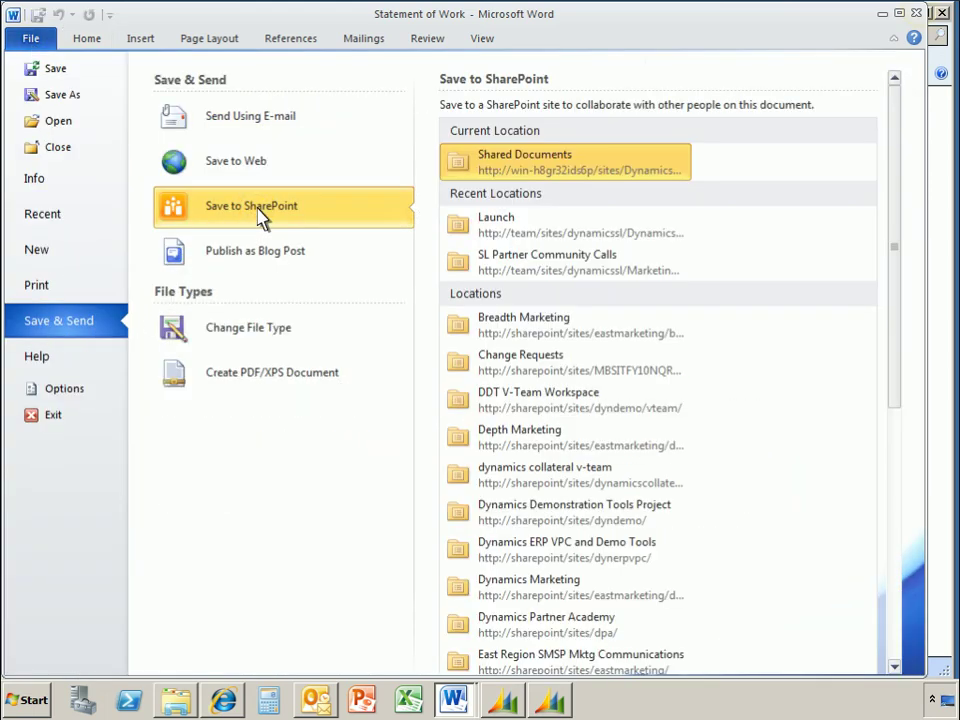
click(918, 13)
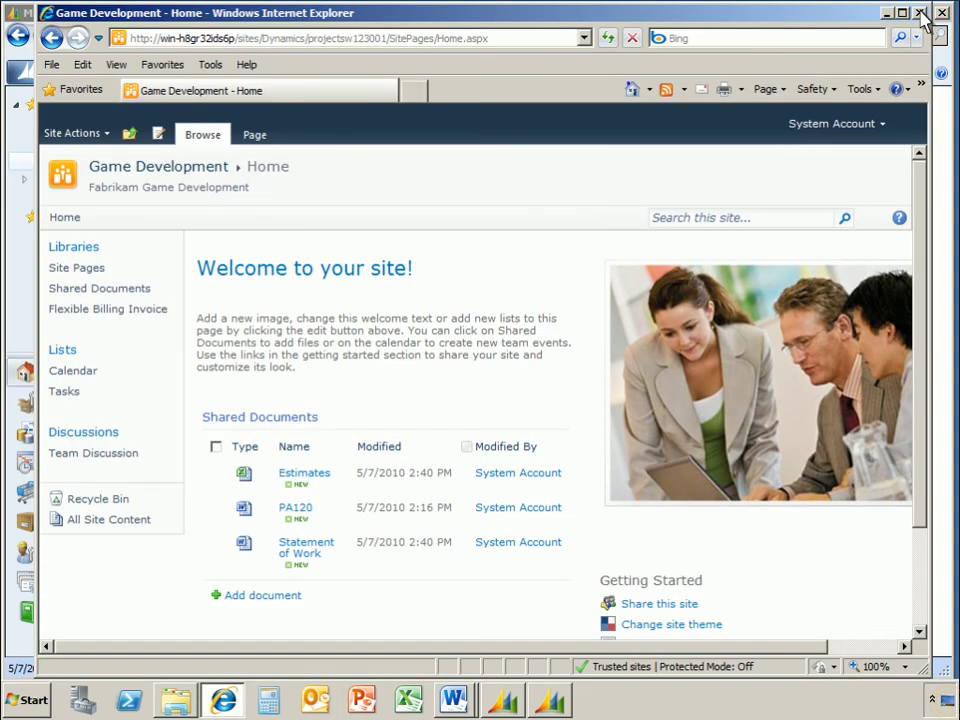